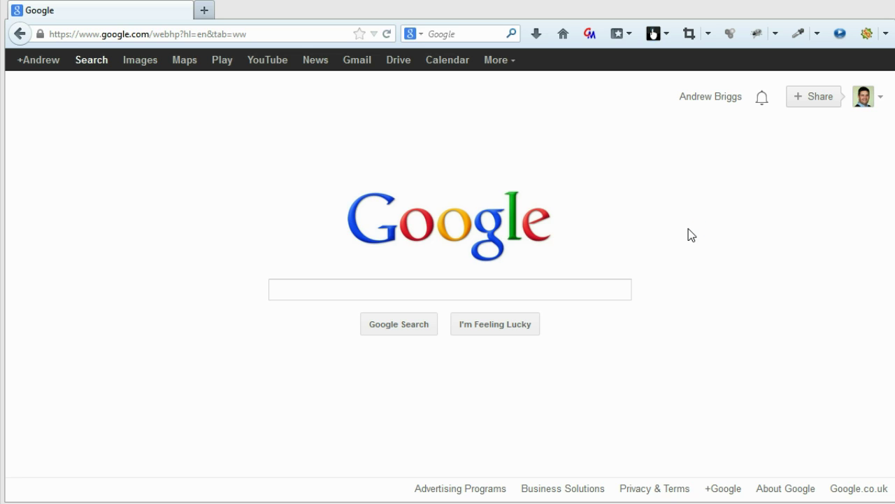
Search Google for "textmechanic" and open the Text Mechanic website.
left_click(461, 293)
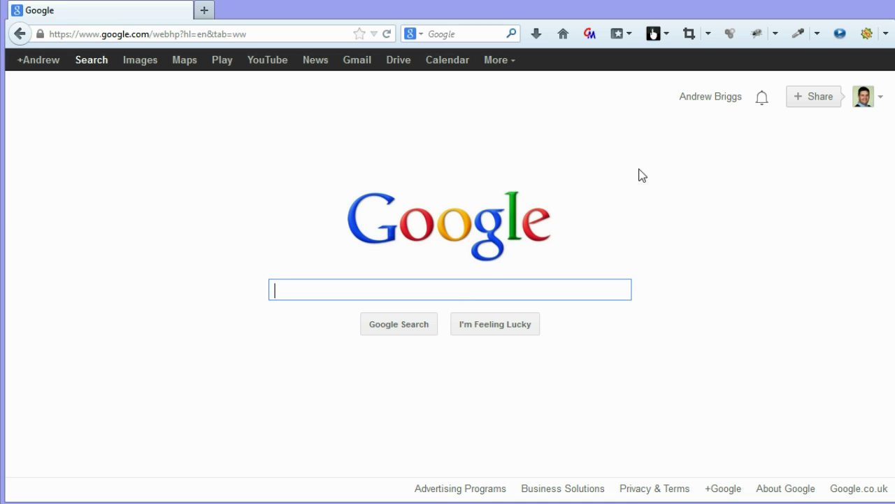
type("textmechanic")
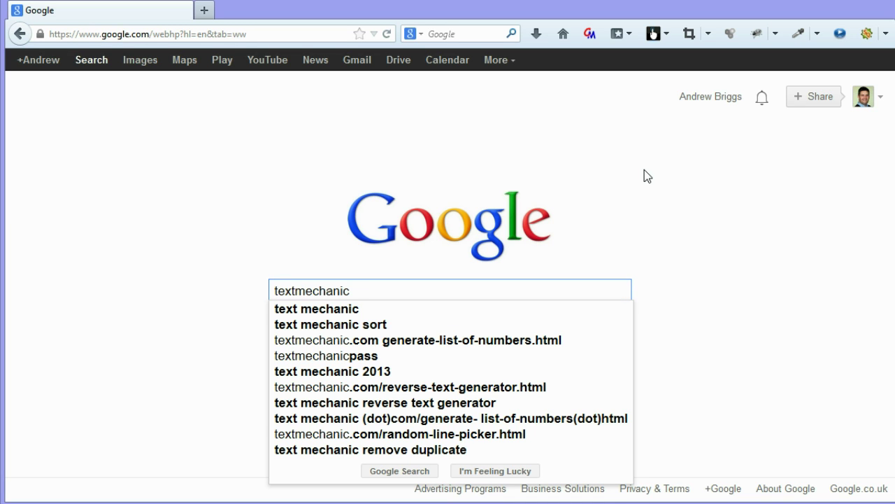
key("Return")
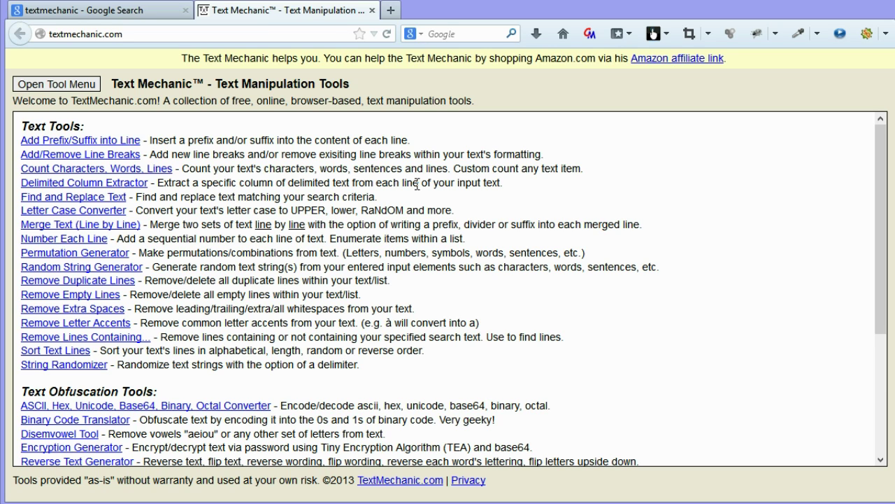
Look at the Add Prefix/Suffix into Line tool and its input box text, and return to the tool list.
left_click(80, 142)
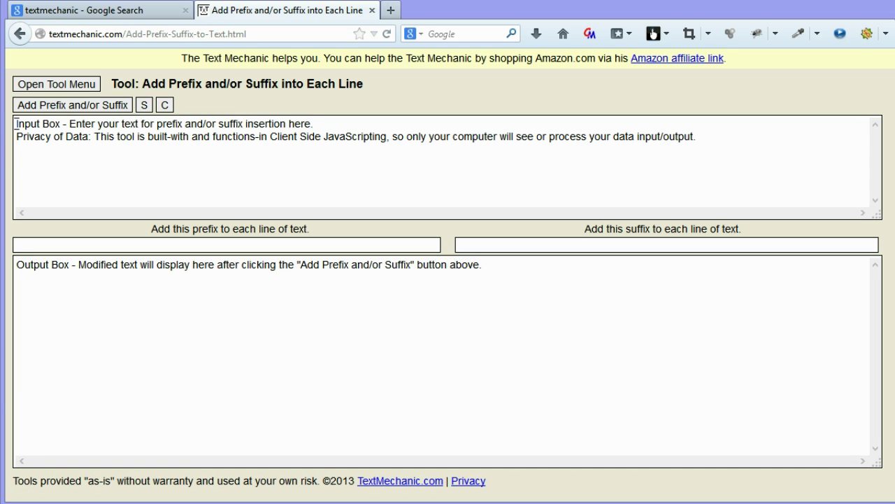
left_click_drag(16, 123, 727, 161)
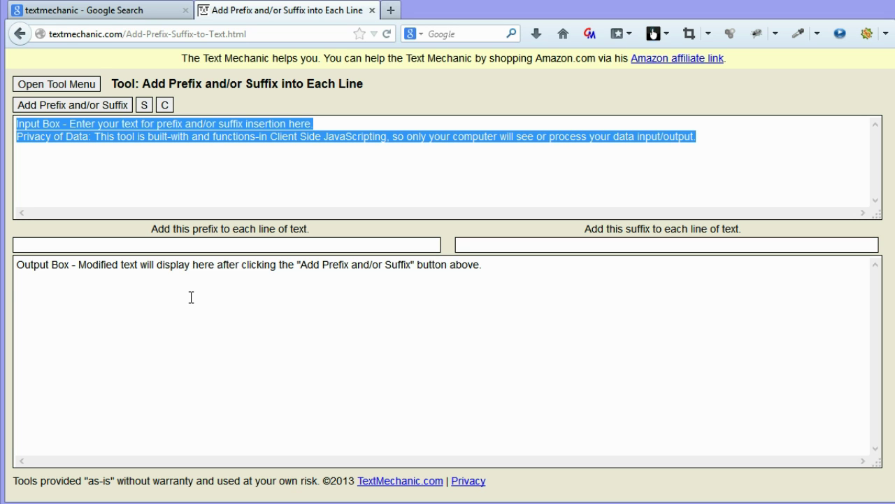
left_click(19, 33)
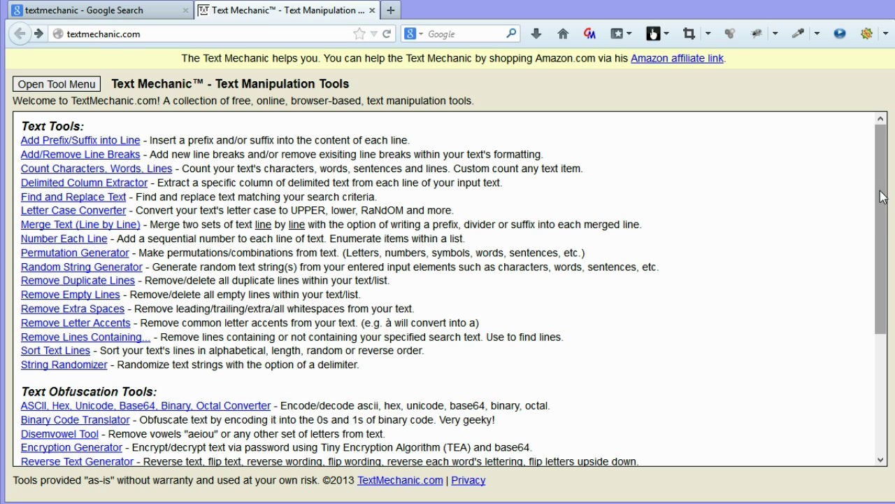
Replace the Count Characters, Words, Lines tool's sample text with a first-name greeting followed by "what are you reviewing today?".
left_click(37, 171)
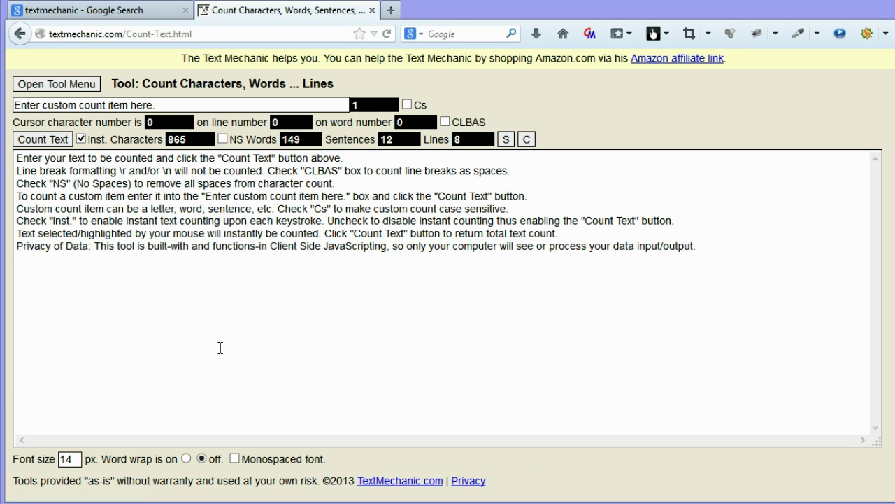
left_click(399, 284)
left_click(526, 141)
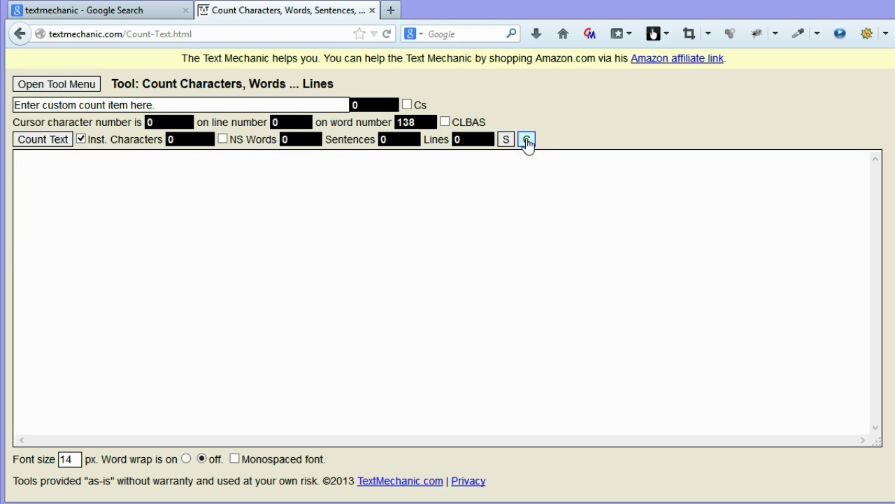
left_click(165, 194)
type("hello andy. what are you reviewing today?")
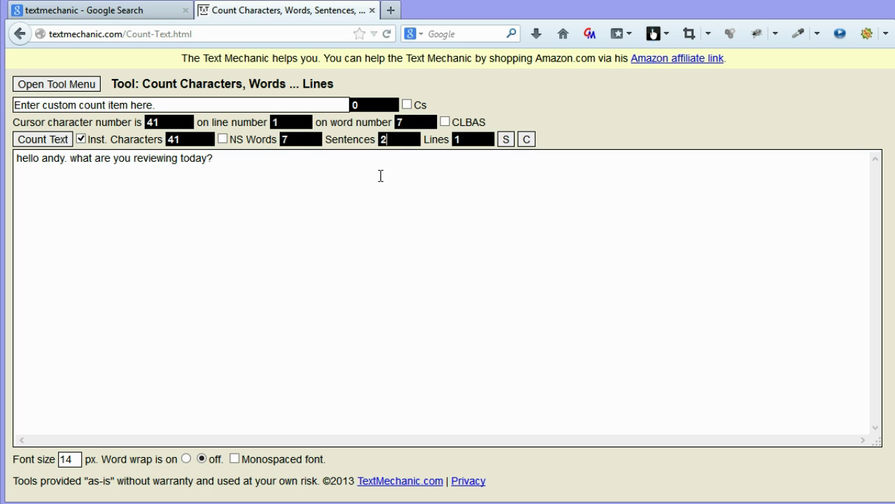
Append "ccsadces asa" to the text with instant counting off, and turn instant counting back on.
left_click(396, 140)
left_click(81, 140)
type("ccsadces asa")
left_click(82, 140)
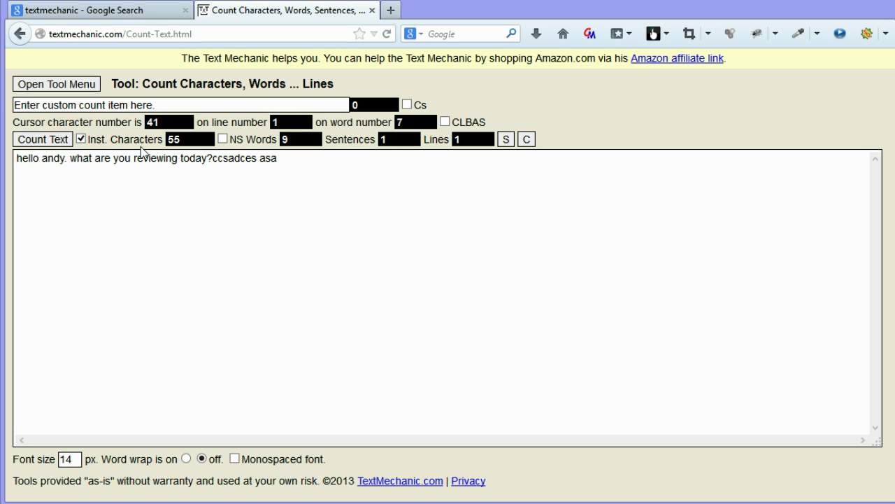
Append "sdfsfdw" to the end of the counted text and return to the tool list.
left_click(335, 161)
type("sdfsfdw")
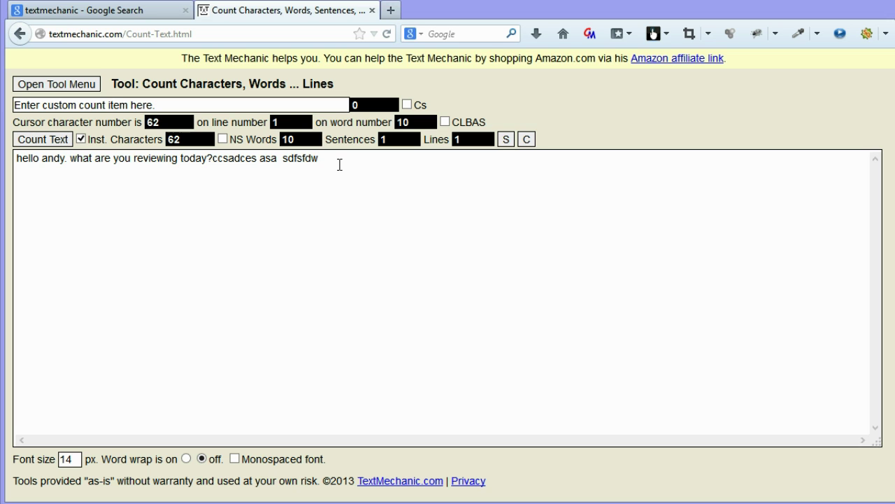
left_click(18, 35)
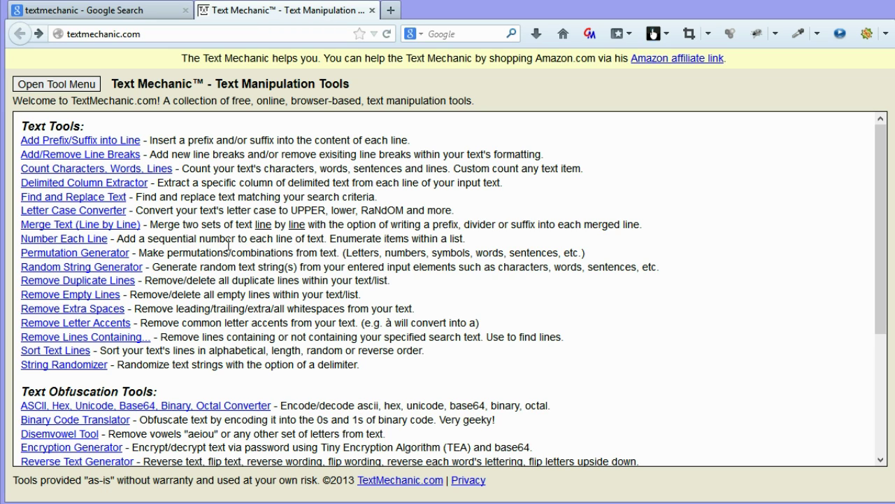
Replace the Delimited Column Extractor's input with three lines of four comma-separated values, each with a first name in second place.
left_click(35, 184)
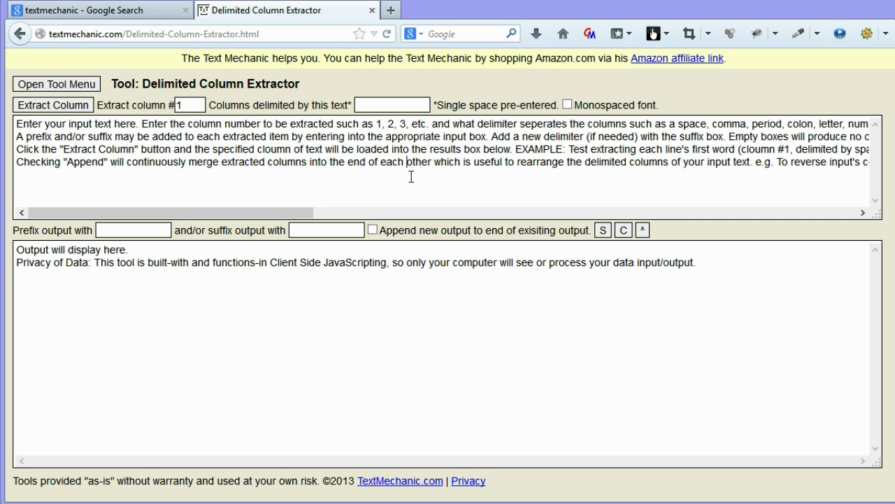
key("ctrl+a")
type("asdad,bob,sdff,sdf fth,andy,erg,erwgf dtbergrreergerg,jim,wergwer,rwfwef")
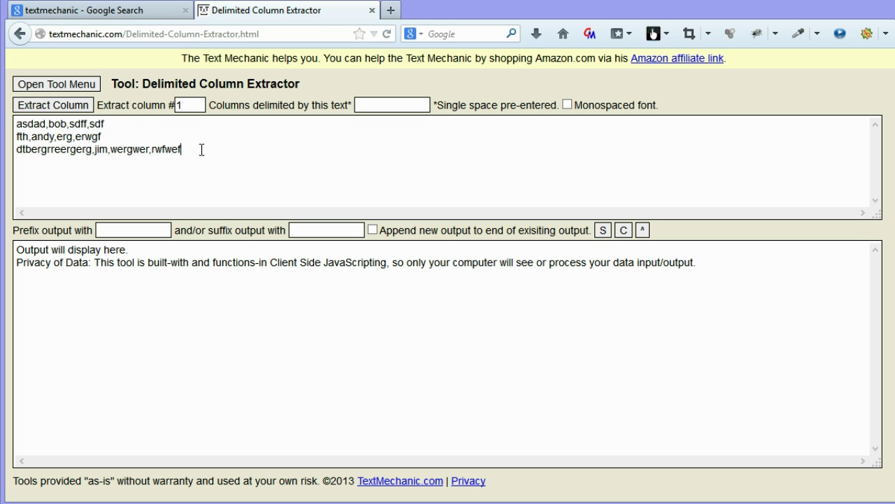
Examine the comma-separated columns of the first line and the second-column entry in each line.
left_click(18, 124)
double_click(29, 124)
double_click(57, 123)
double_click(81, 124)
double_click(98, 123)
double_click(57, 124)
double_click(42, 136)
double_click(100, 149)
Extract column 2 of the input using a comma as the delimiter, and return to the tool list.
double_click(195, 105)
type("2")
left_click(396, 105)
double_click(396, 104)
type(",")
left_click(33, 109)
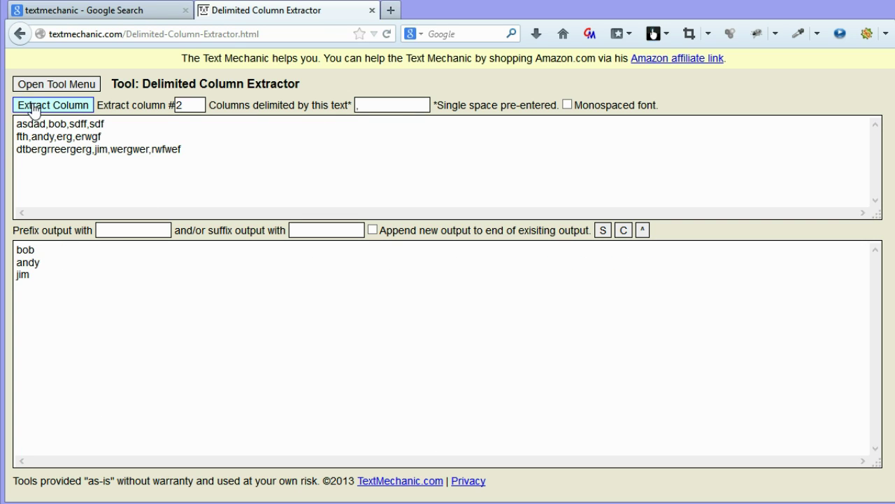
key("alt+Left")
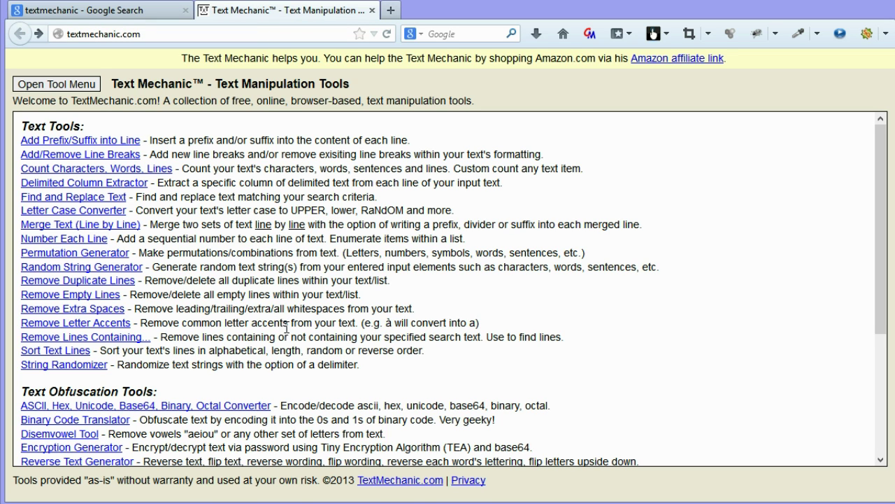
Open the Remove Duplicate Lines tool and remove the duplicate example lines from its sample text.
left_click(44, 281)
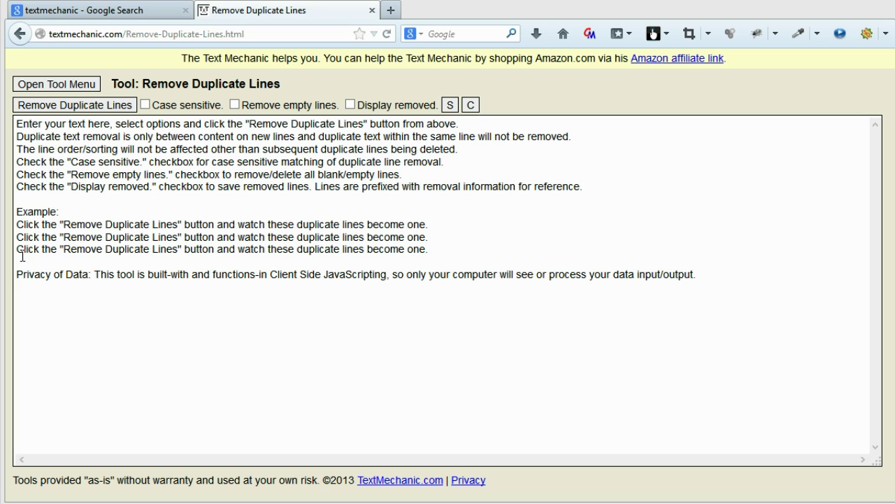
left_click_drag(16, 225, 17, 262)
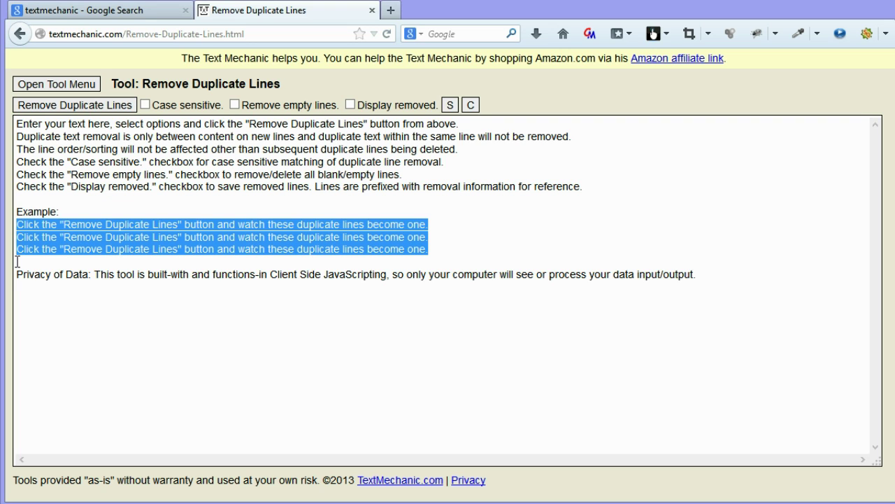
left_click(84, 209)
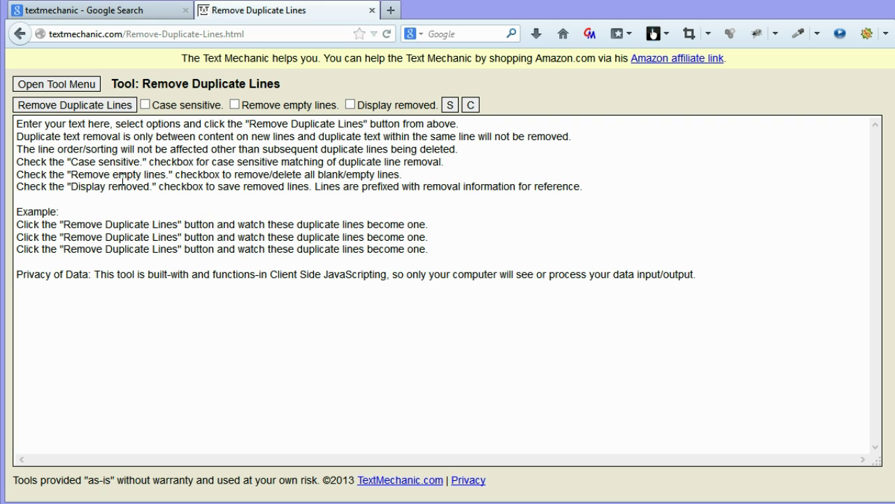
left_click(86, 109)
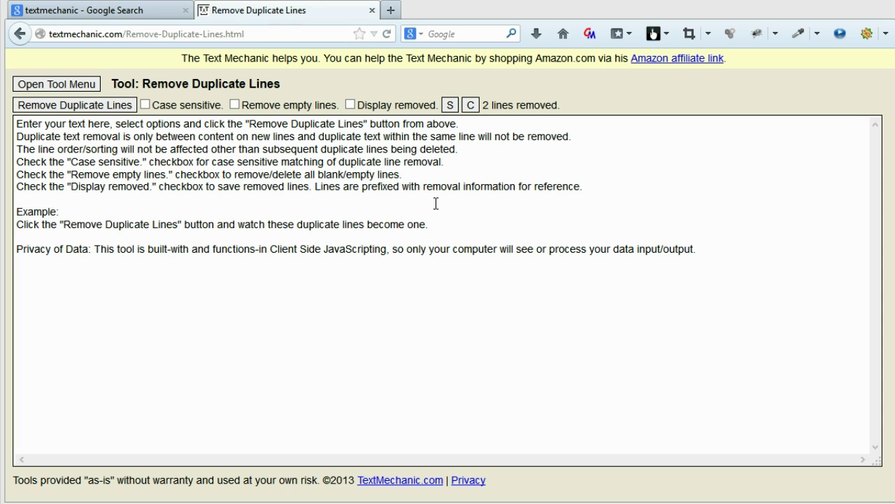
Replace the text with repeated lines of 1, 2 and 3 separated by blank lines, and remove the duplicate lines.
left_click(470, 105)
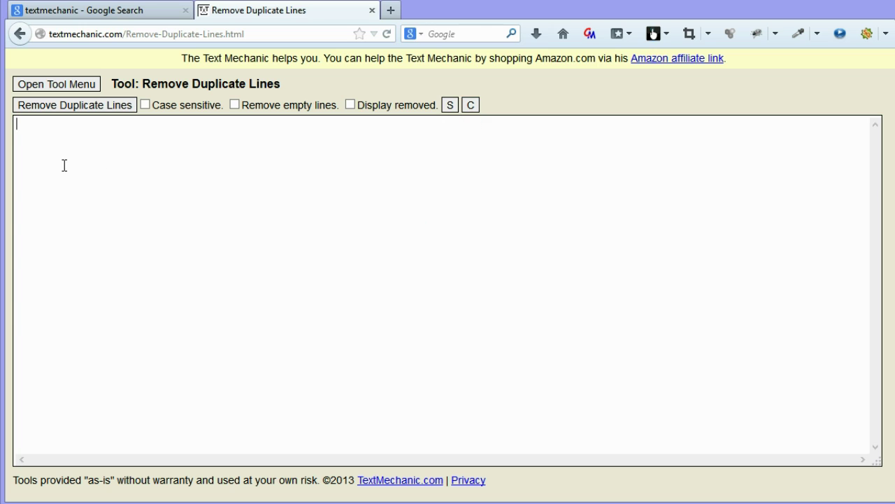
type("1 1 1  2 2 2  3 3 3    1 2 3")
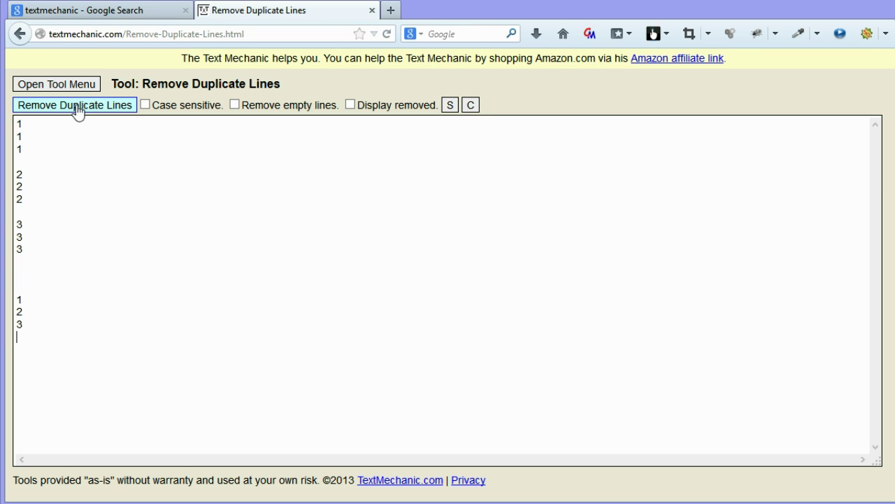
left_click(62, 161)
left_click(40, 212)
left_click(38, 265)
left_click(40, 275)
left_click(38, 286)
left_click(39, 260)
left_click(79, 110)
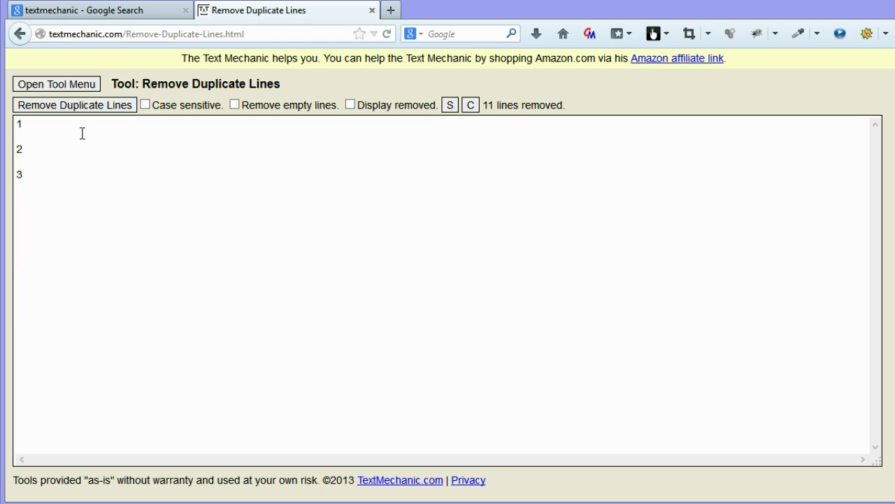
Remove the remaining blank lines using the "Remove empty lines" option, and return to the tool list.
left_click(34, 161)
left_click(42, 187)
left_click(236, 106)
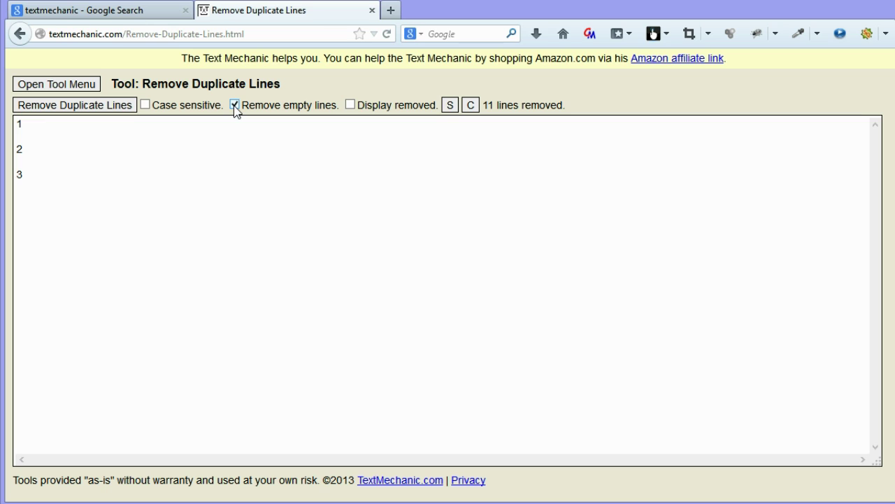
left_click(53, 110)
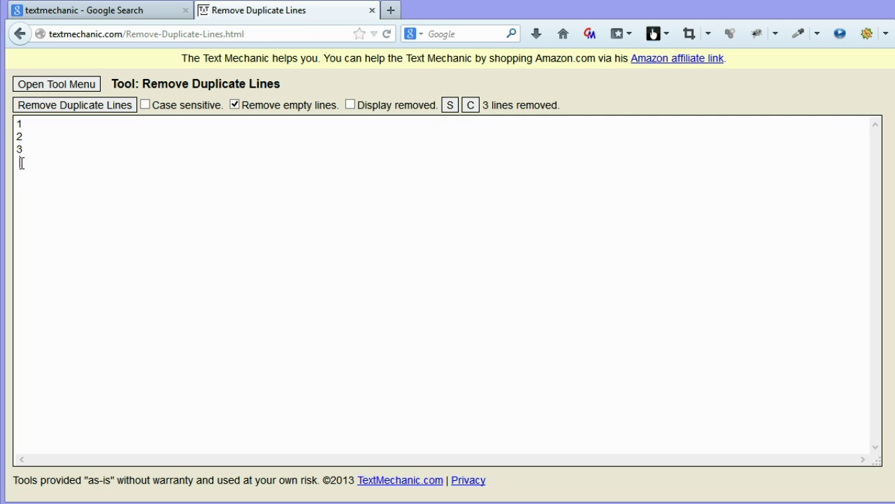
left_click_drag(18, 160, 15, 177)
left_click(19, 35)
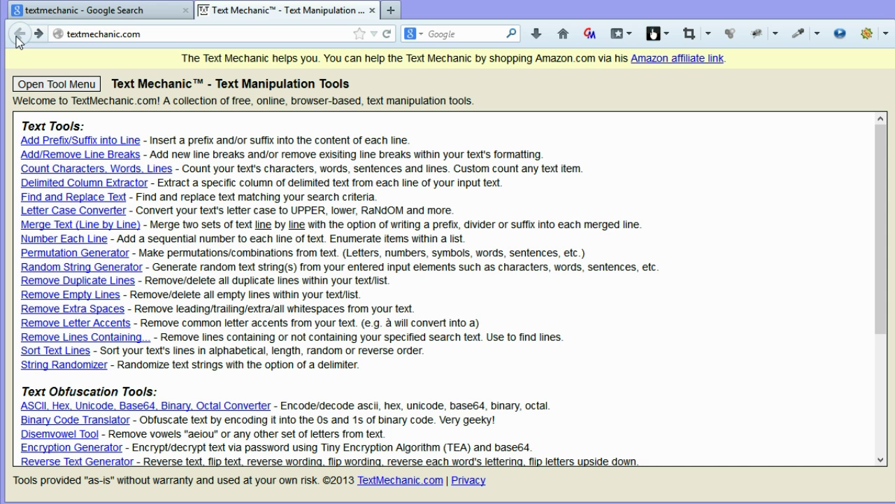
Open the Permutation Generator from the tool list and go to its Universal Text Combination Generator section.
scroll(885, 296, "down", 5)
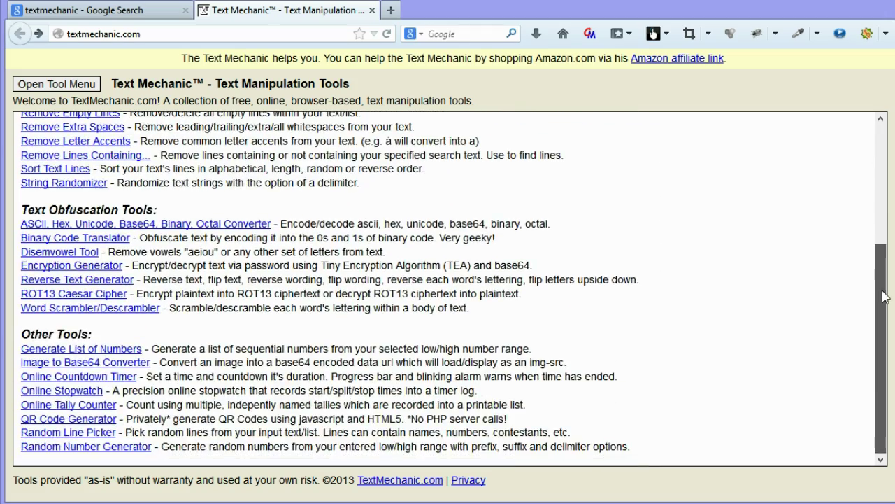
scroll(885, 296, "up", 4)
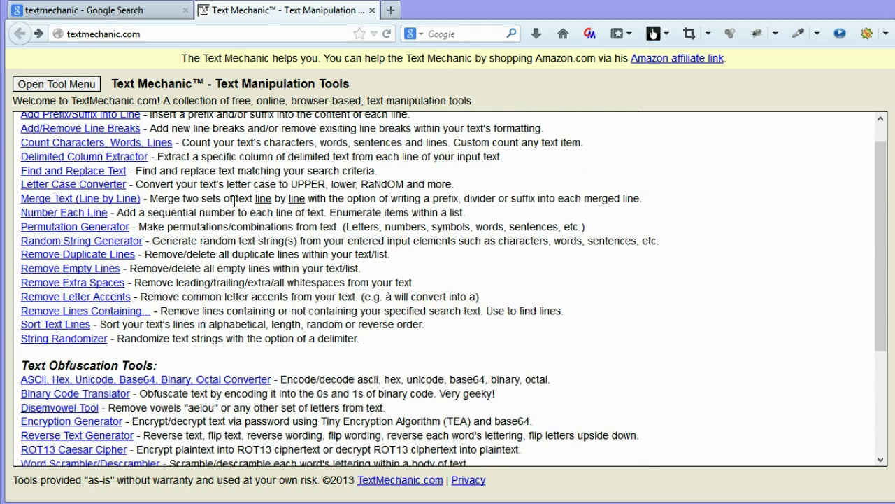
left_click(38, 230)
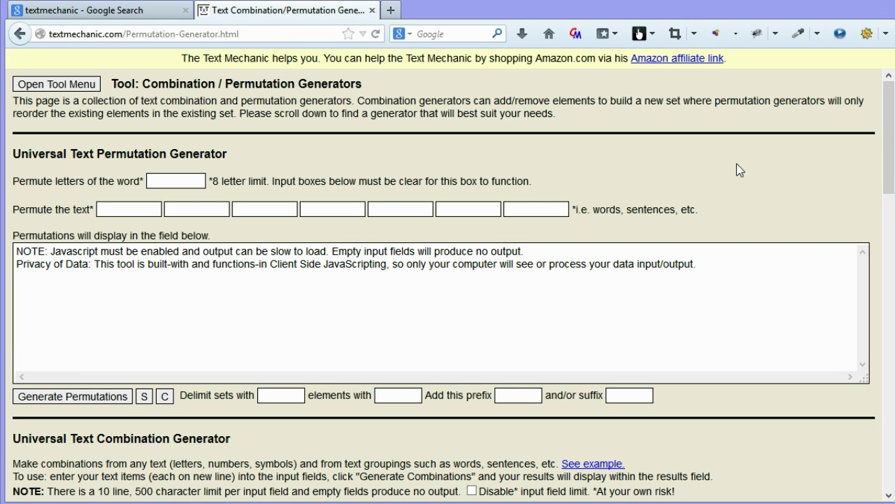
left_click_drag(892, 91, 888, 171)
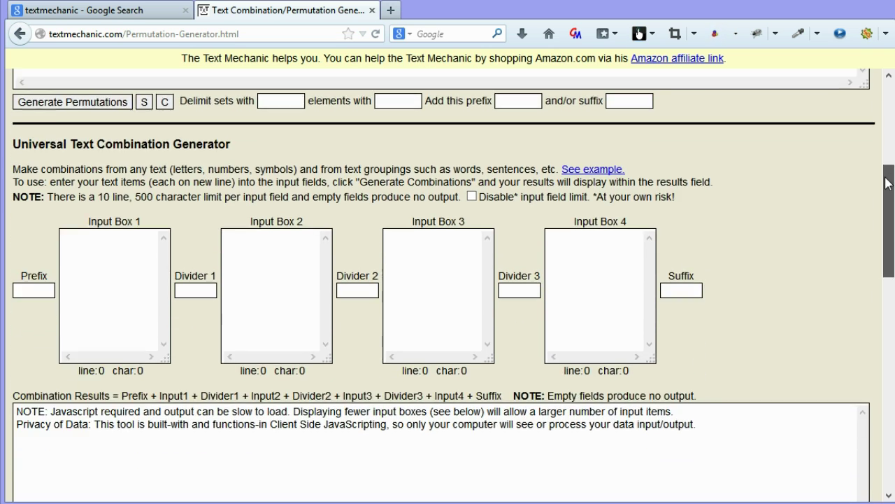
scroll(126, 179, "down", 3)
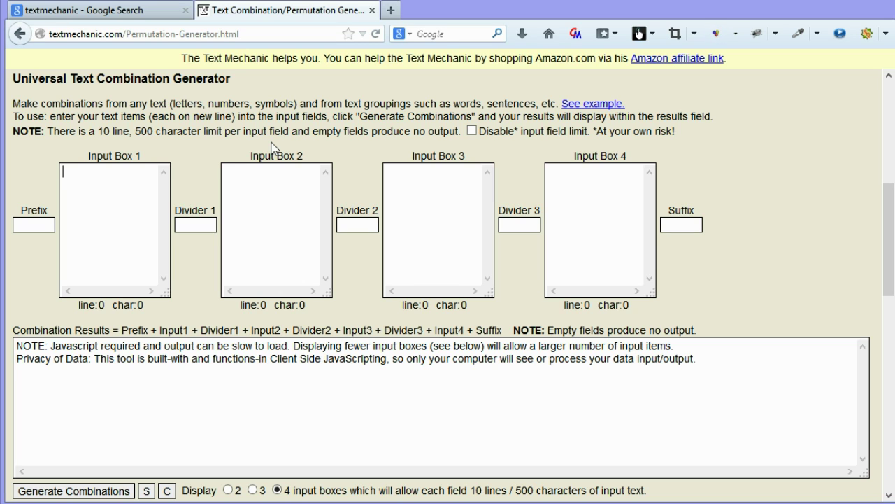
Enter "fishing", "seafishing", "coarsefishing" and "flyfishing" on separate lines in Input Box 1.
type("fishiing")
key("BackSpace")
key("BackSpace")
key("BackSpace")
type("ng")
key("Return")
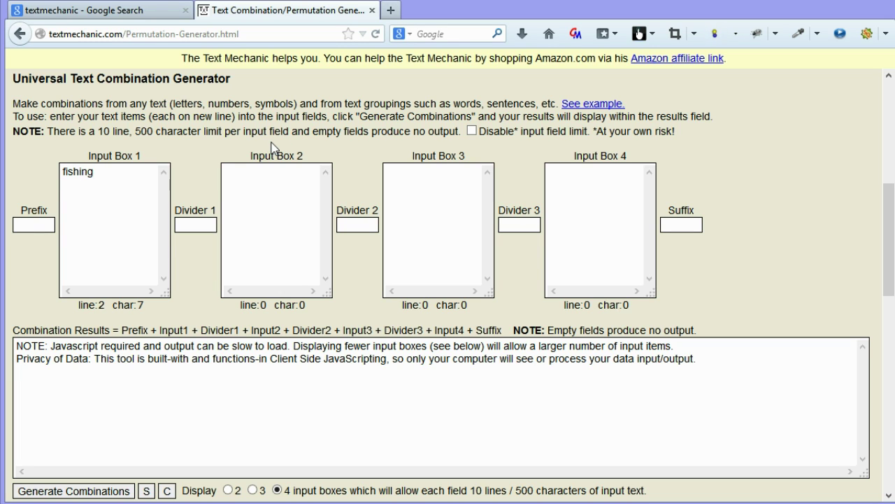
type("seafishing ")
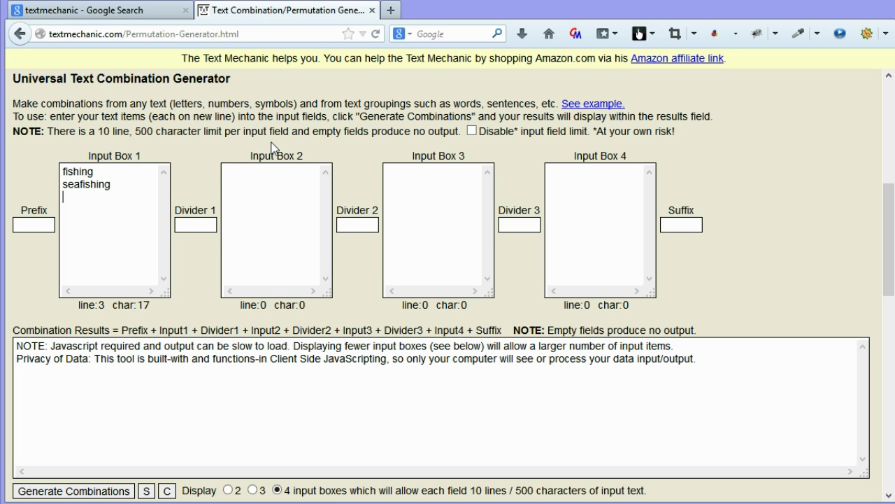
type("coarsefishin")
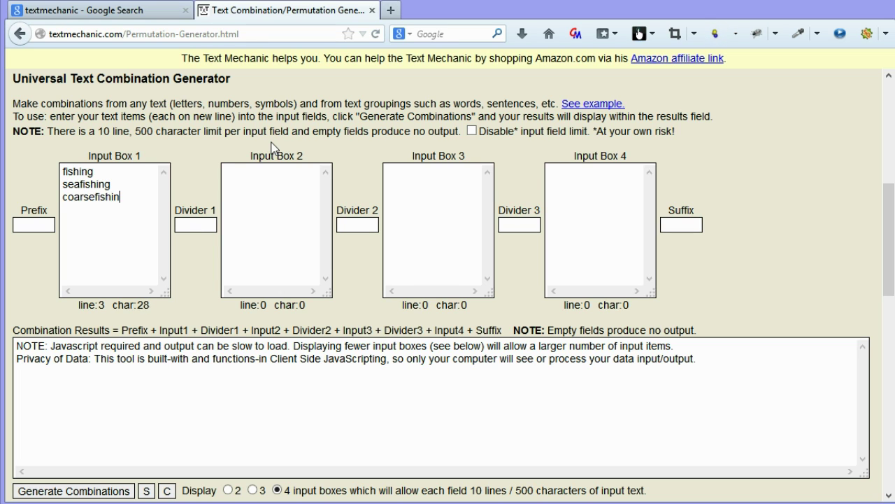
type("g")
key("Return")
type("flyfishing")
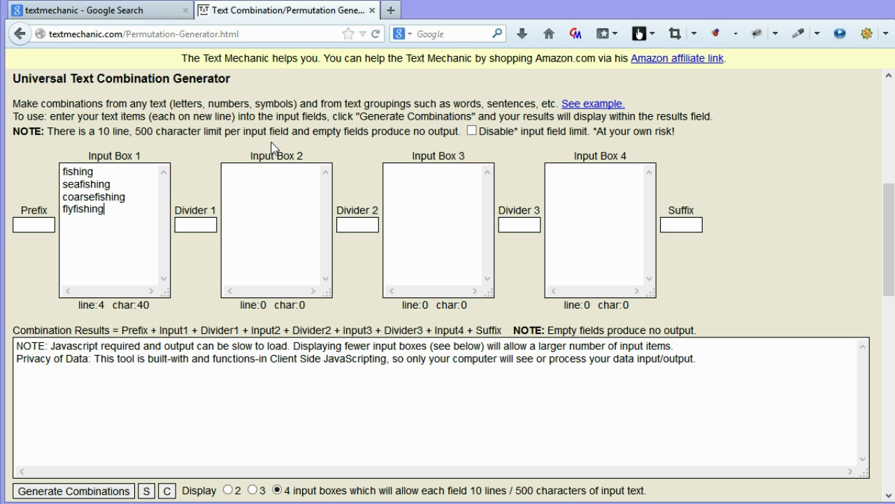
Enter "made" and "found" on separate lines in Input Box 2.
left_click(265, 230)
type("made")
key("Return")
type("found")
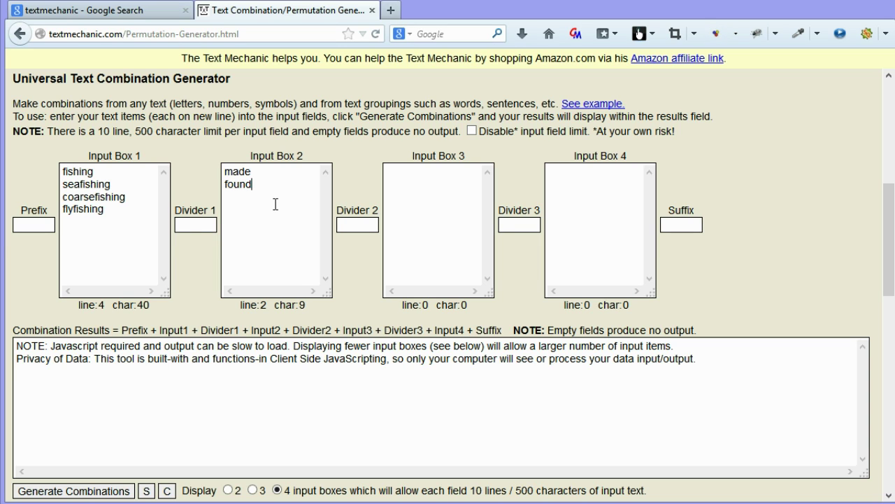
Enter "easy", "easier", "simple" and "simpler" on separate lines in Input Box 3.
left_click(445, 203)
type("easy")
key("Return")
type("easi")
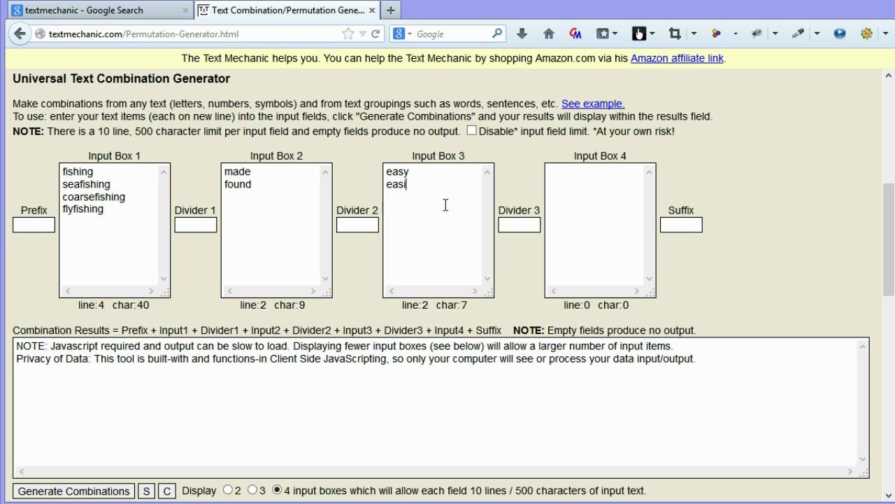
type("er")
key("Return")
type("simple")
key("Return")
type("simpler")
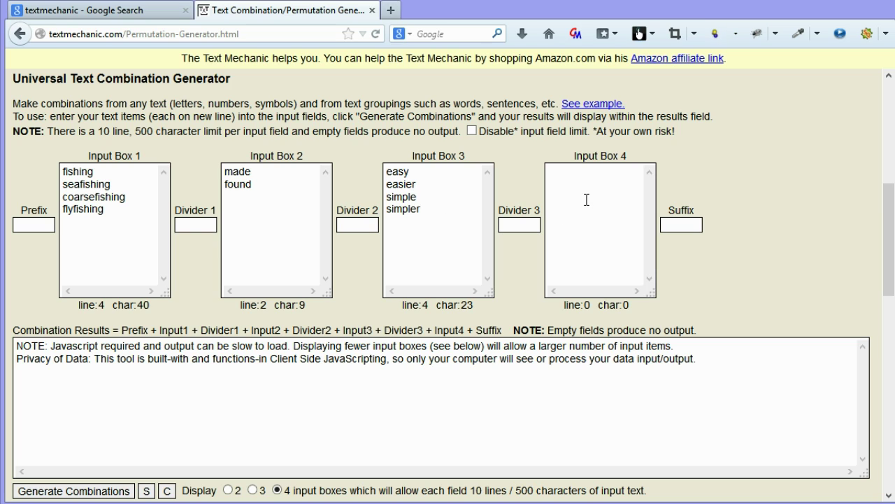
Enter "com", "org", "co.uk" and "info" on separate lines in Input Box 4, and generate the combinations.
left_click(618, 208)
type("com")
key("Return")
type("org co.uk")
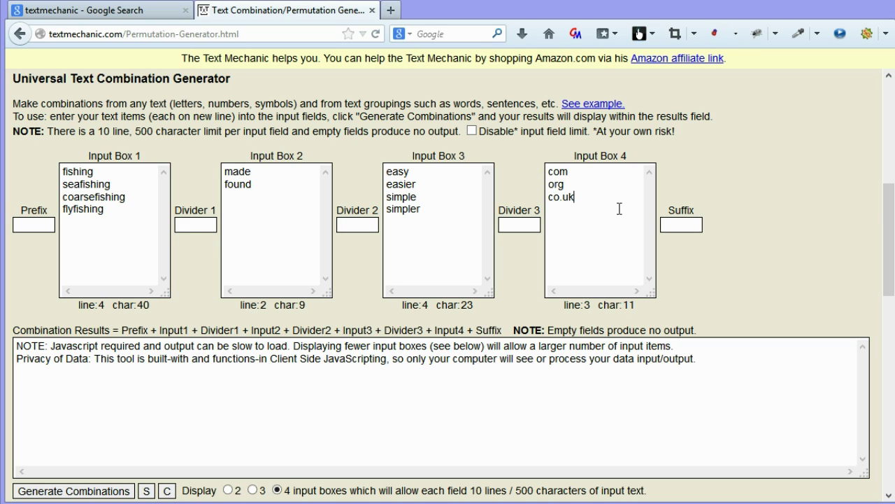
key("Return")
type("info")
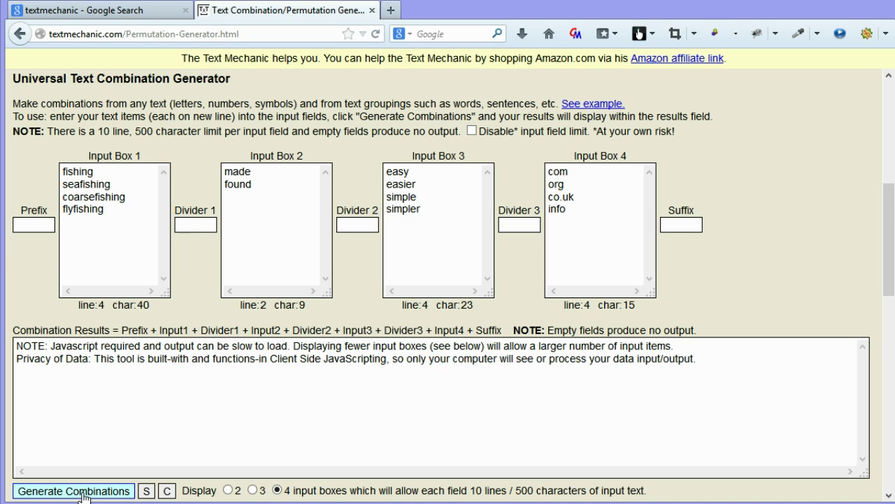
left_click(83, 493)
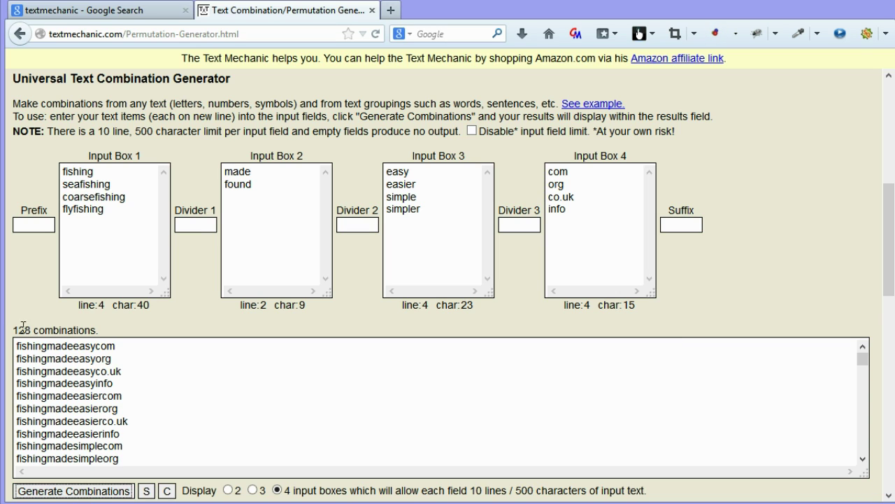
left_click_drag(13, 331, 31, 331)
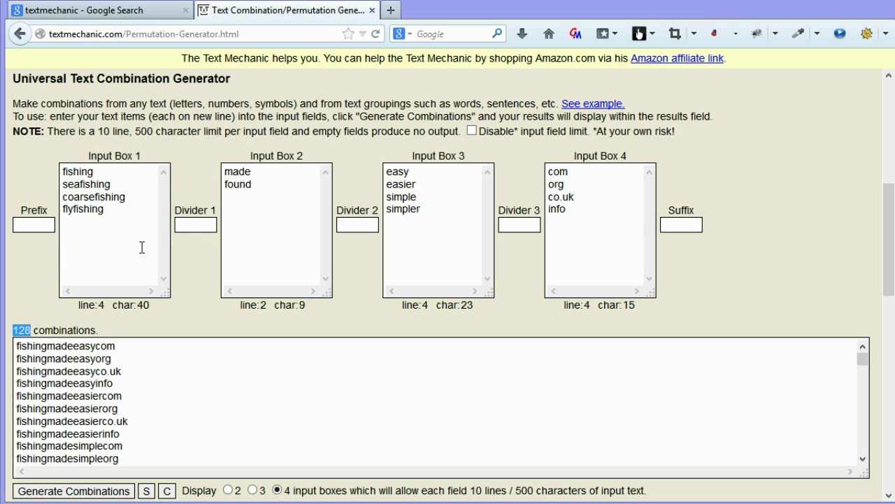
Set Divider 1 and Divider 2 to "-" and Divider 3 to ".", and regenerate the combinations.
left_click(197, 225)
type("-")
left_click(345, 226)
type("-")
left_click(517, 226)
type(".")
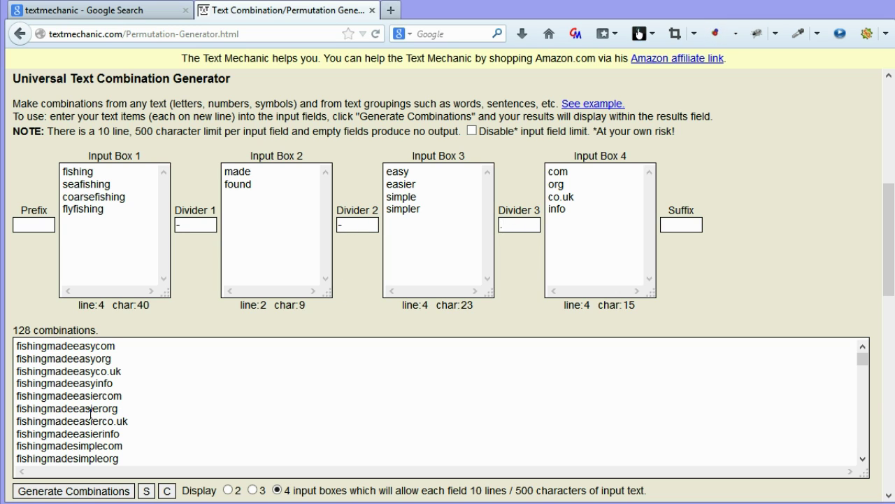
left_click(74, 490)
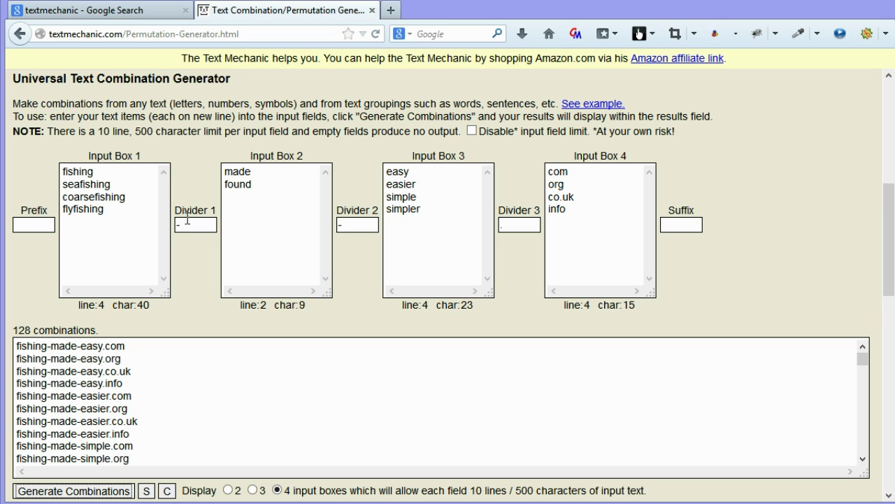
Clear the hyphens from Divider 1 and Divider 2, and regenerate the combinations.
left_click_drag(196, 223, 155, 233)
key("BackSpace")
left_click(357, 224)
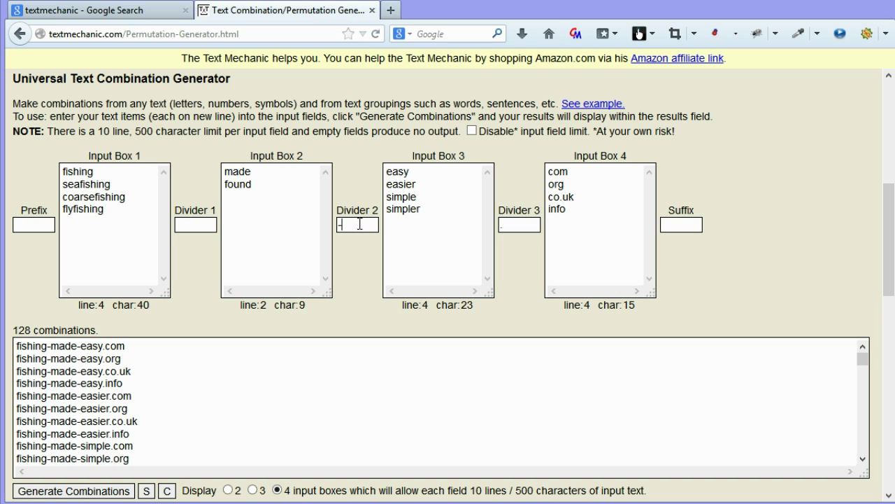
key("BackSpace")
left_click(131, 491)
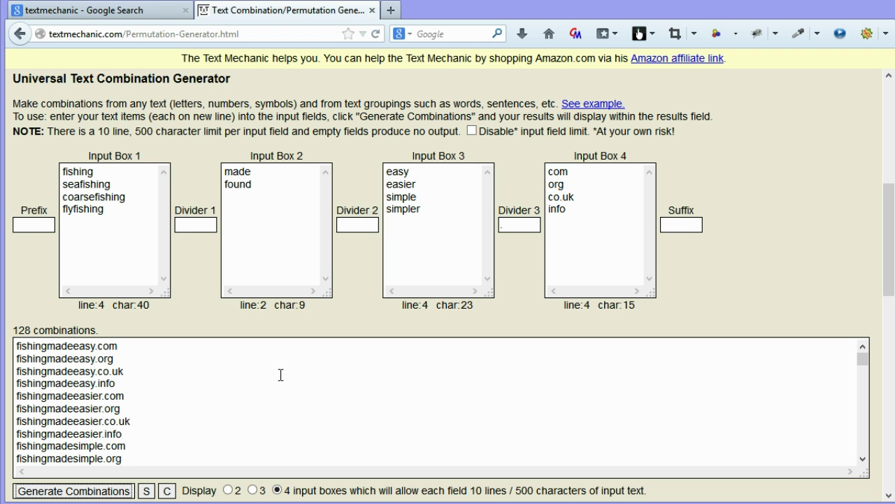
Return to the tool list and open the Online Countdown Timer.
left_click_drag(889, 213, 892, 266)
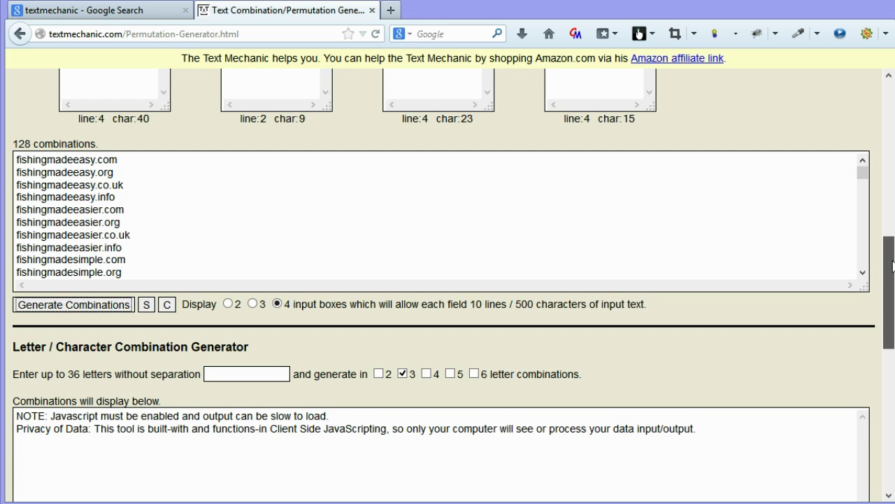
scroll(592, 366, "up", 5)
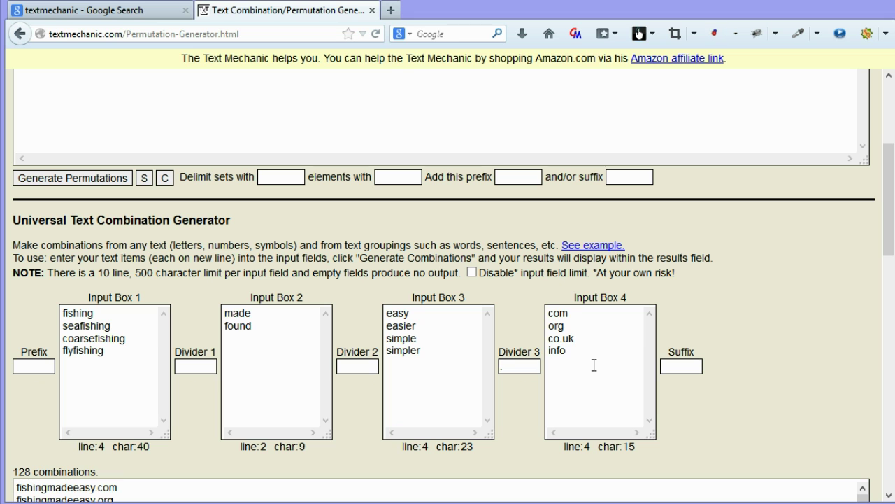
key("alt+Left")
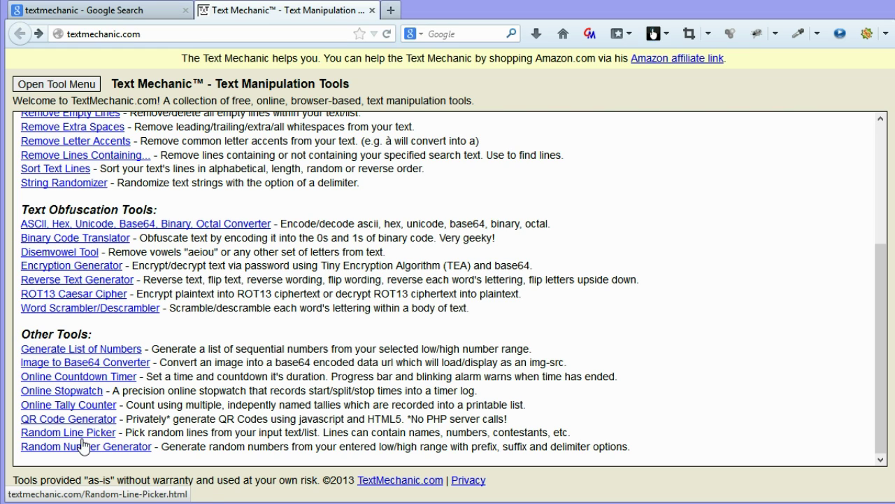
left_click(83, 377)
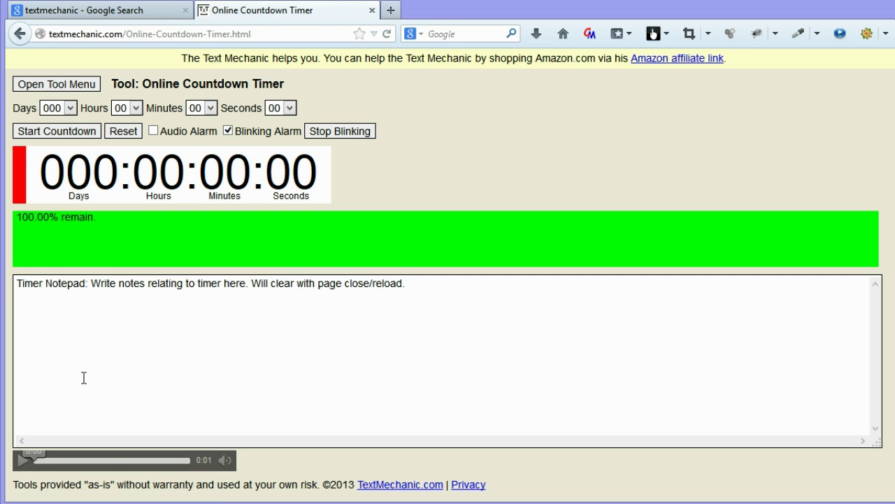
Set the countdown to 3 seconds with the audio alarm enabled, and start it.
left_click(290, 108)
left_click(276, 162)
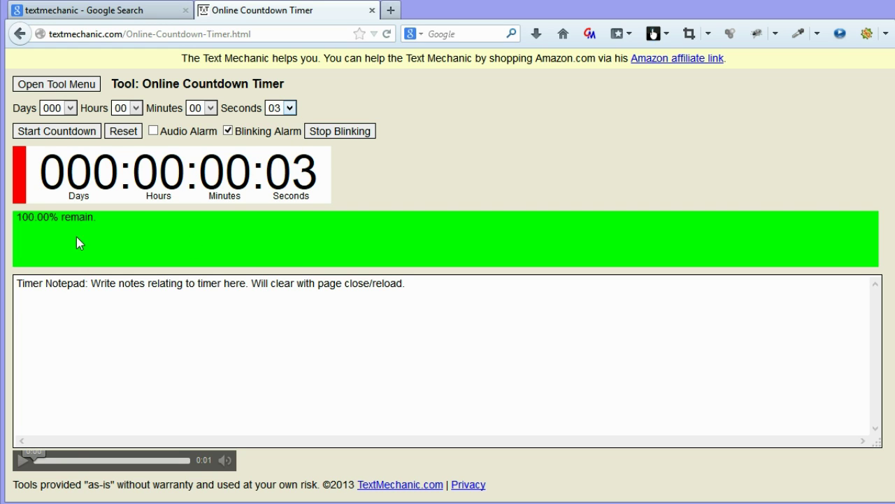
left_click(153, 130)
left_click(53, 136)
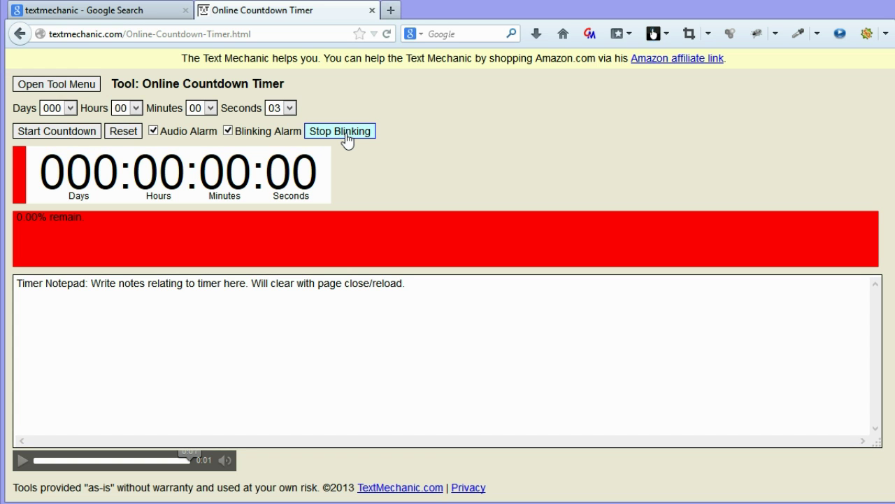
Open the Online Stopwatch from the tool list and start it.
left_click(20, 34)
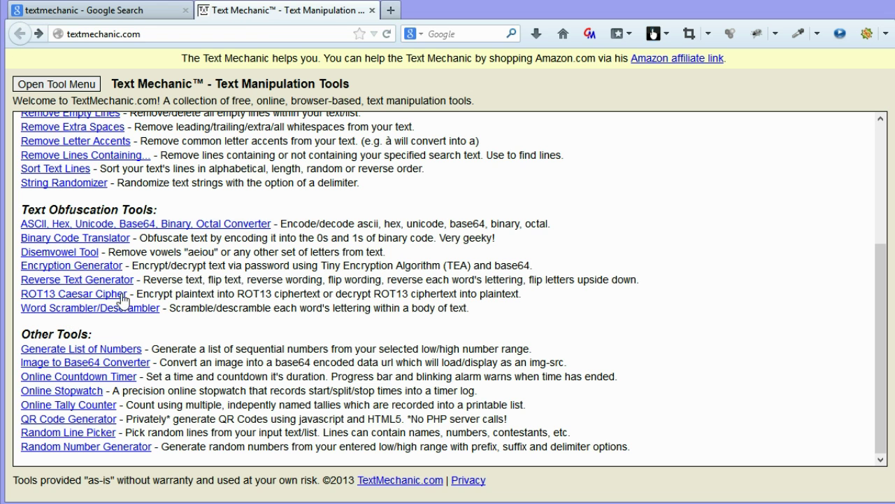
left_click(58, 391)
left_click(40, 177)
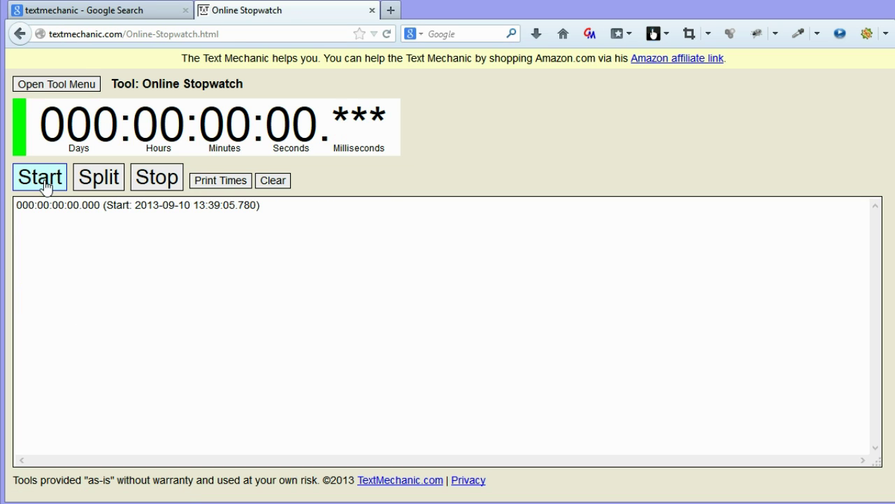
Record three split times on the running stopwatch, and return to the Text Tools section of the tool list.
left_click(104, 187)
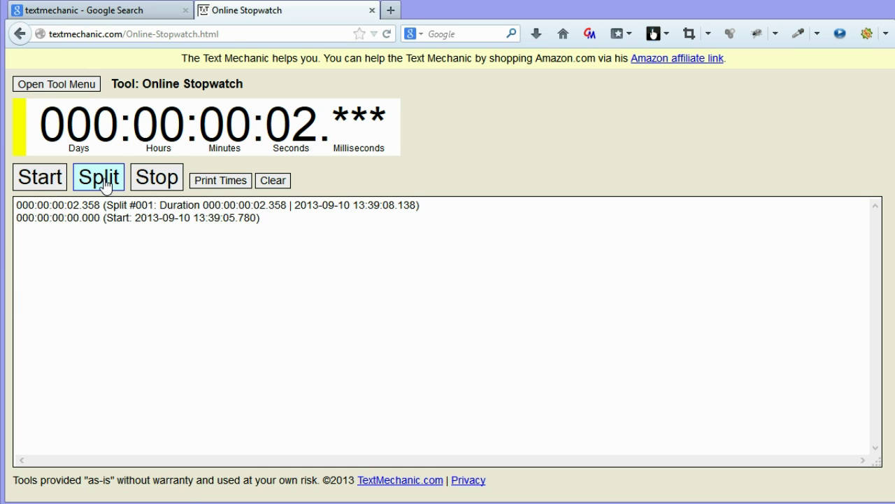
left_click(105, 184)
left_click(105, 183)
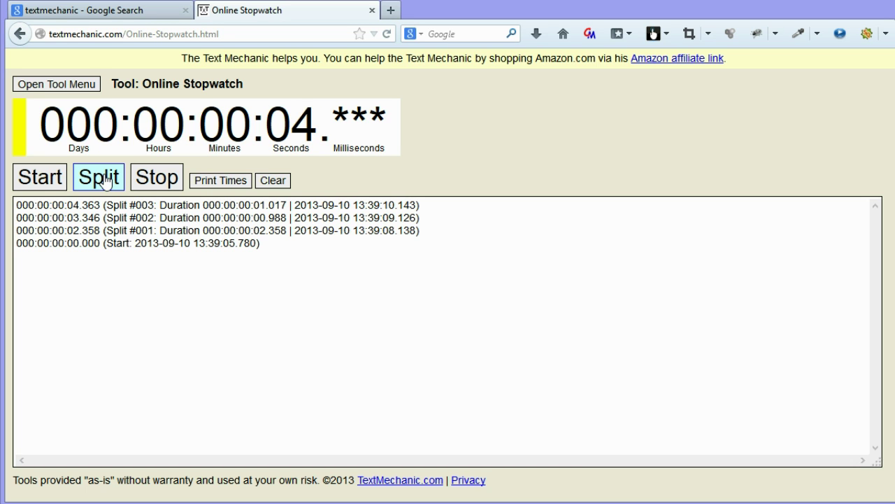
left_click(19, 34)
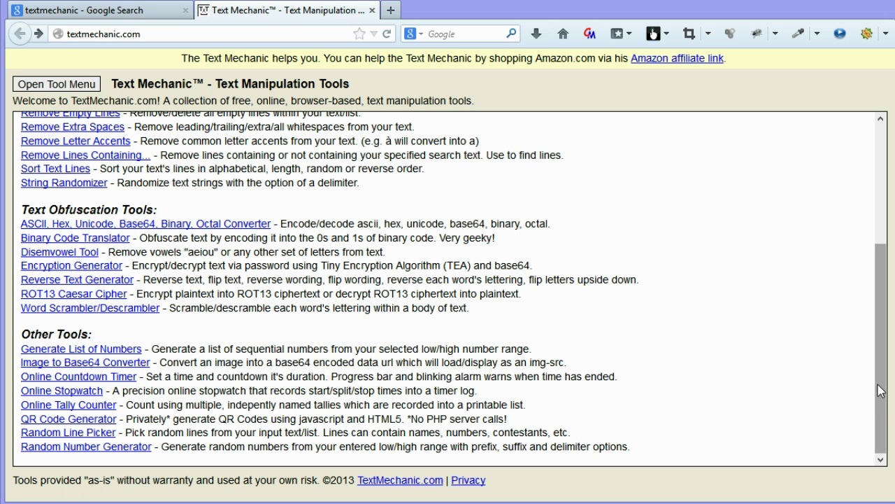
left_click_drag(883, 388, 884, 227)
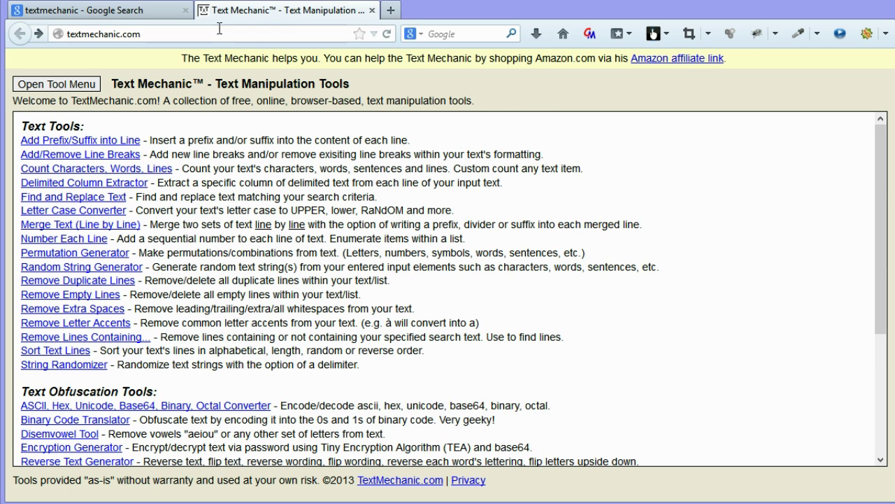